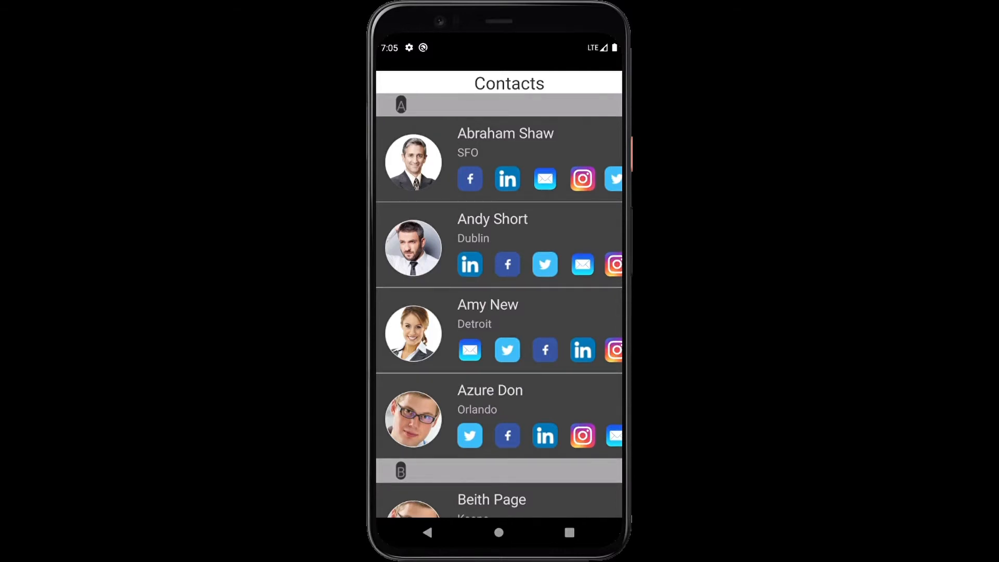
scroll(499, 305, "down", 1)
scroll(499, 305, "down", 10)
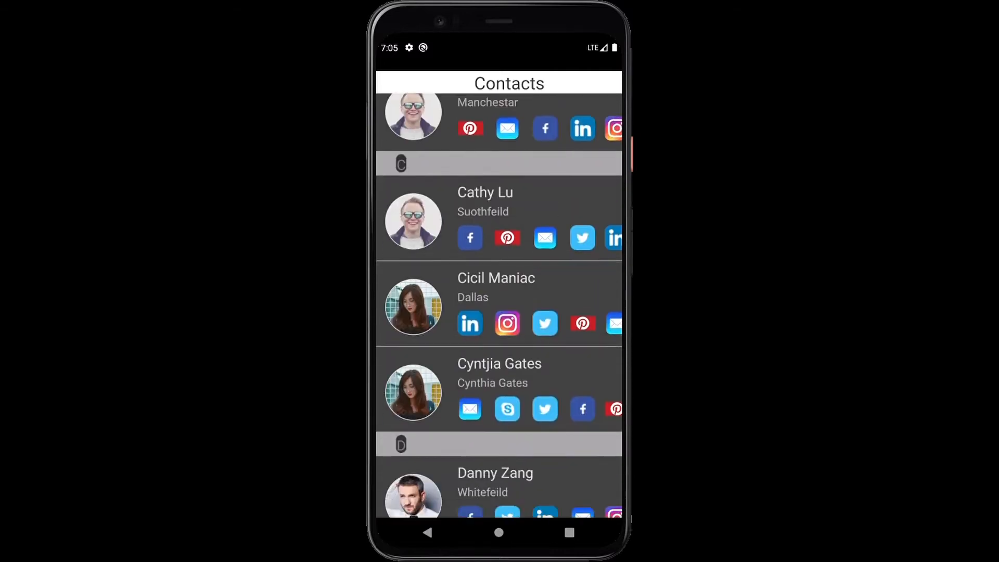
scroll(499, 305, "down", 10)
scroll(499, 306, "up", 5)
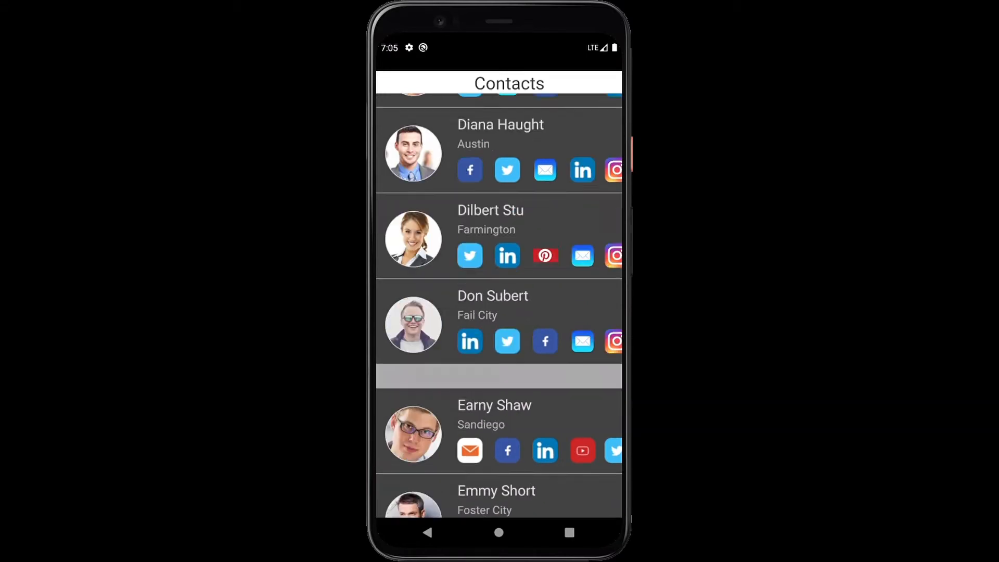
scroll(500, 306, "up", 2)
scroll(499, 305, "up", 1)
scroll(499, 305, "up", 7)
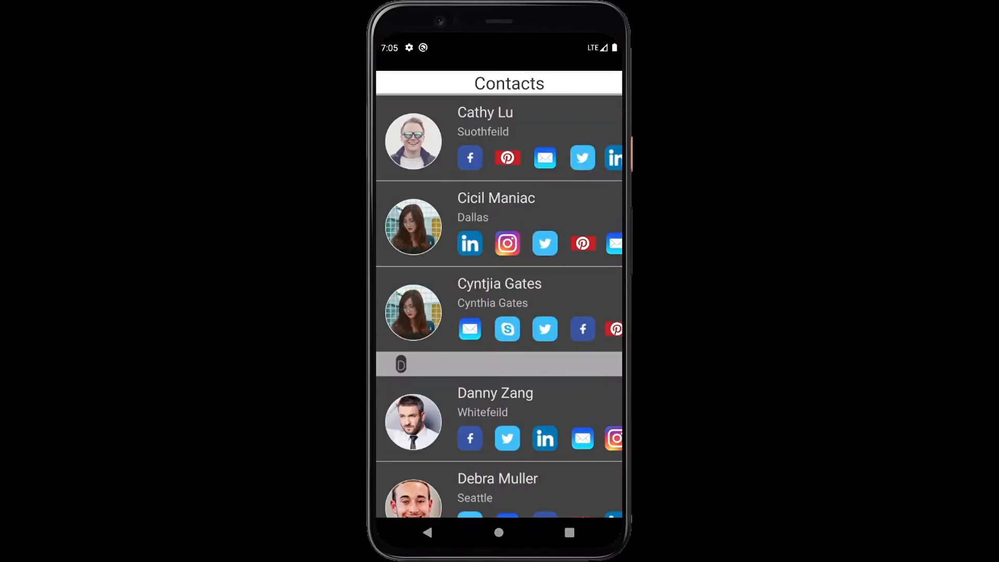
scroll(499, 305, "up", 6)
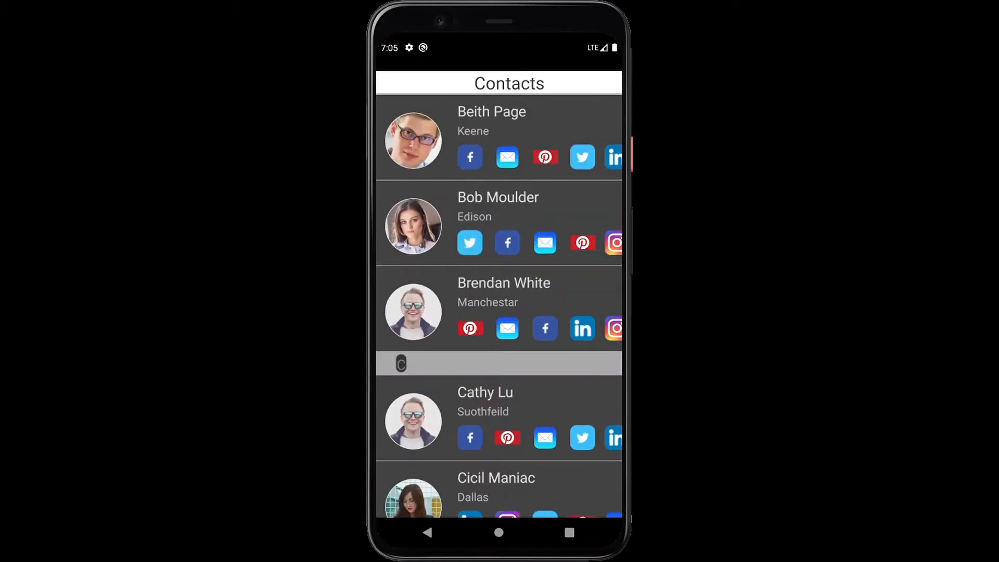
left_click(492, 125)
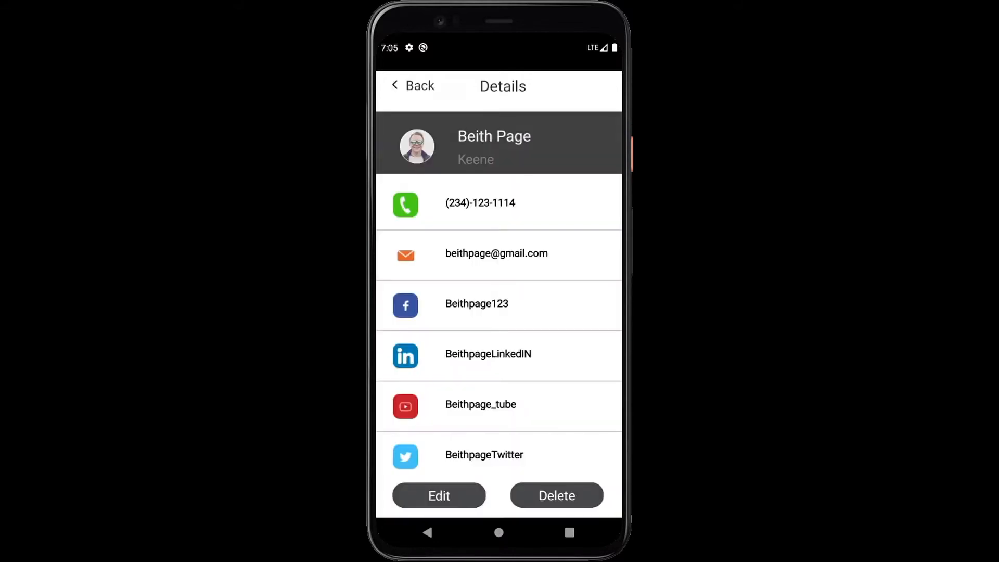
left_click(440, 496)
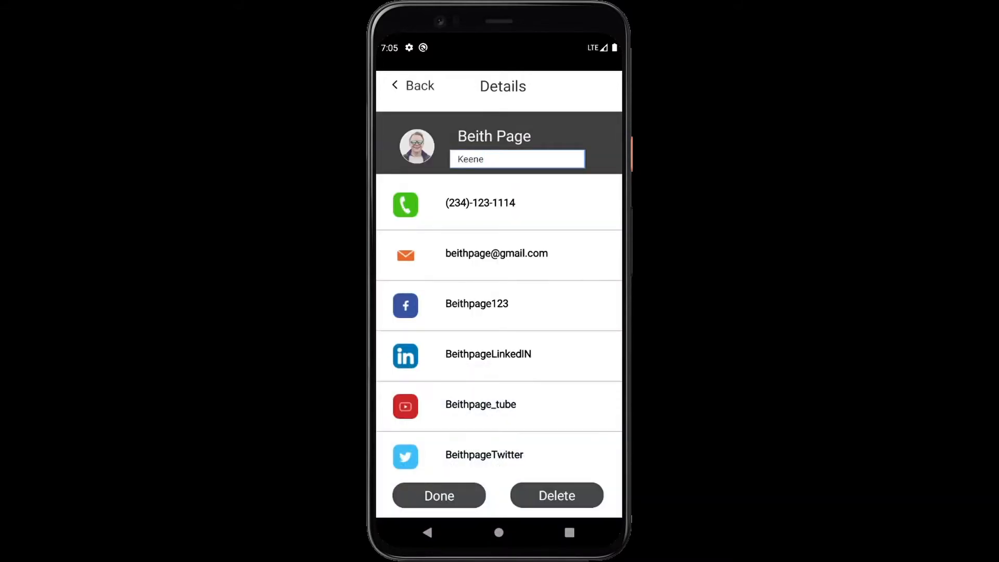
left_click(439, 496)
left_click(556, 496)
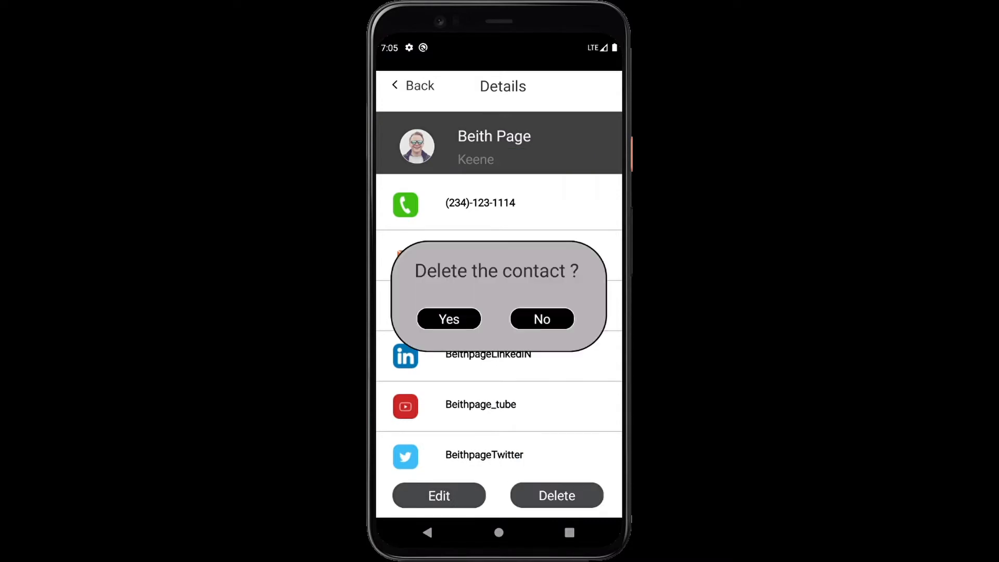
left_click(542, 319)
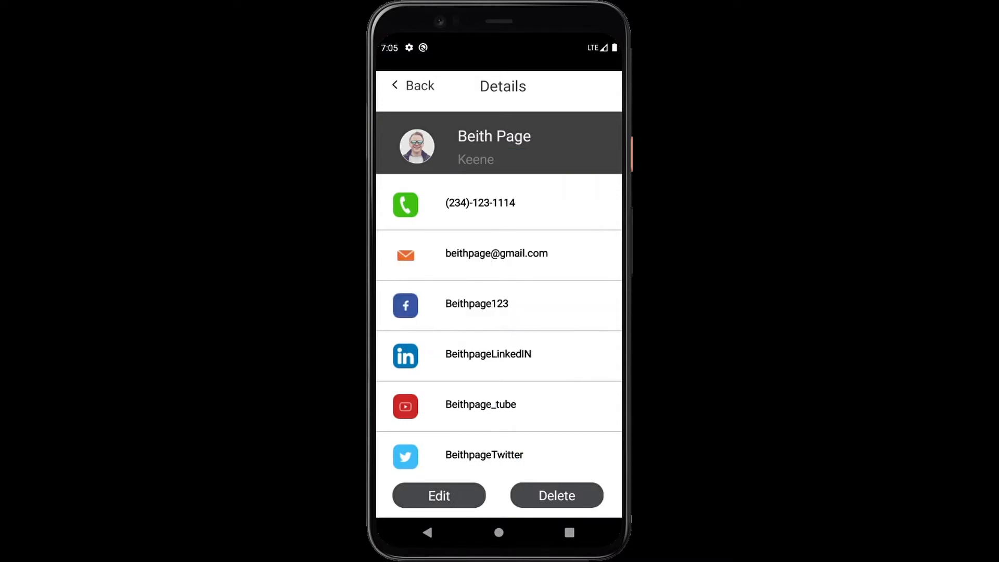
left_click(428, 531)
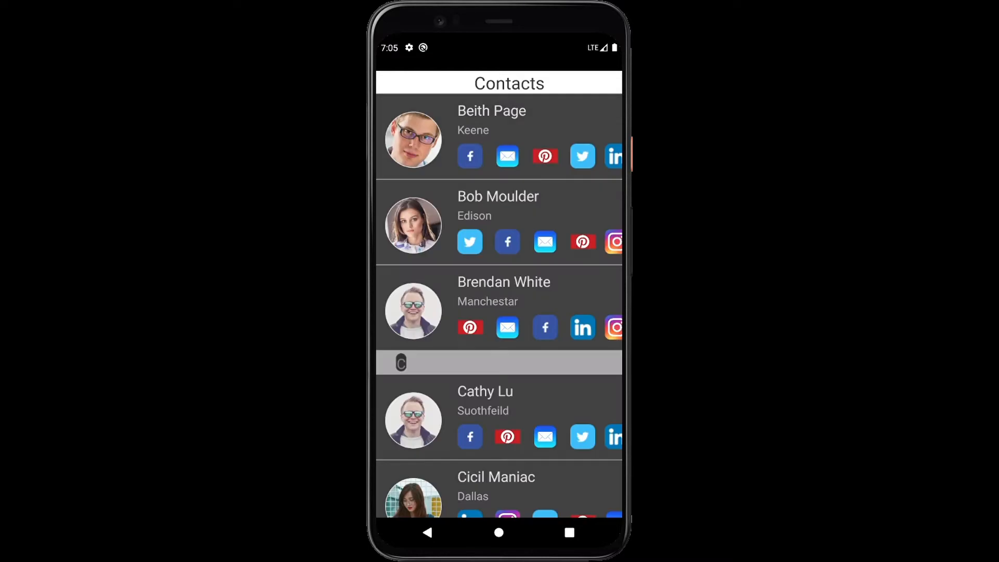
scroll(499, 306, "up", 3)
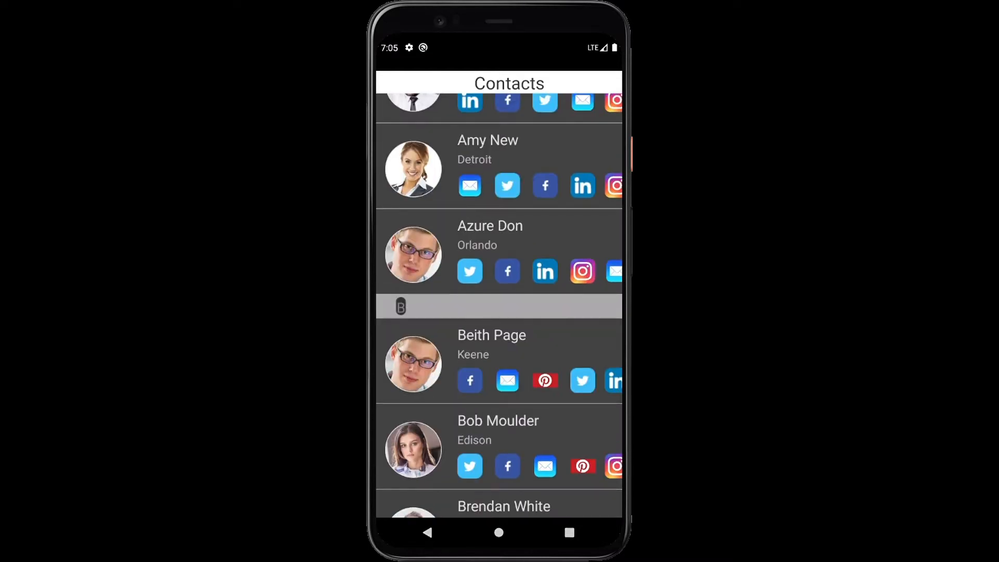
scroll(499, 305, "up", 2)
scroll(499, 305, "down", 4)
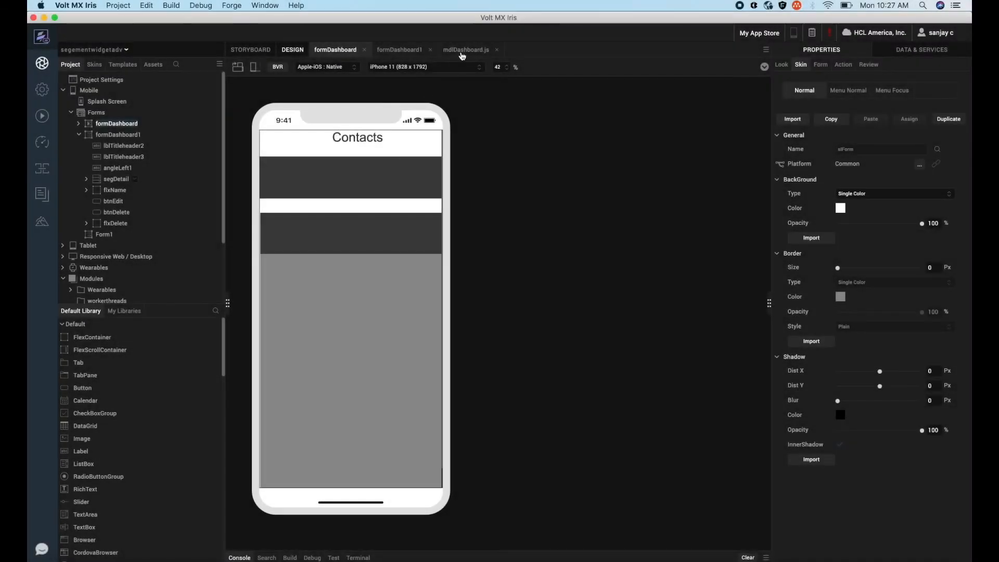
Show the mdlDashboard.js code at full width
double_click(466, 49)
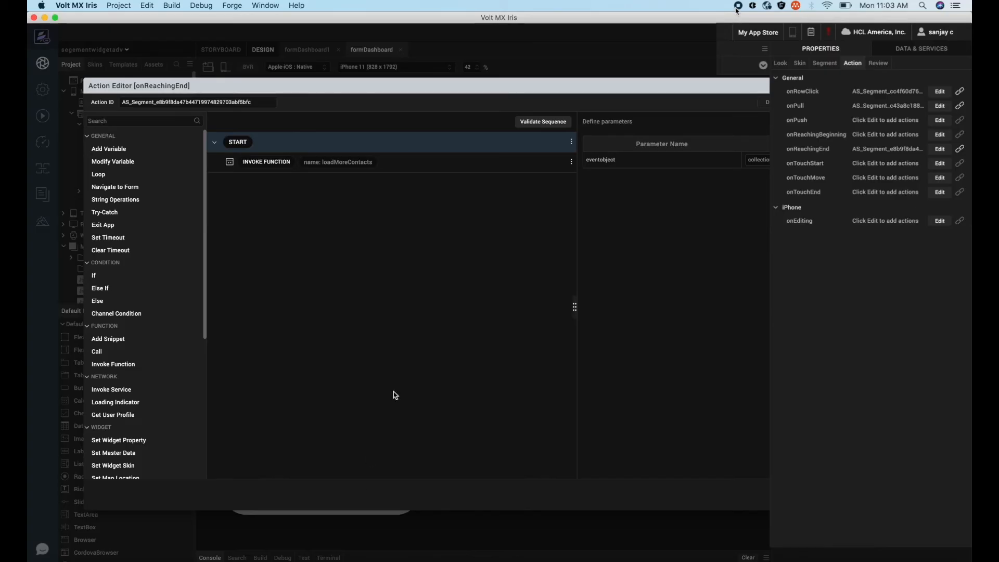
Inspect the Invoke Function step that calls loadMoreContacts
left_click(391, 167)
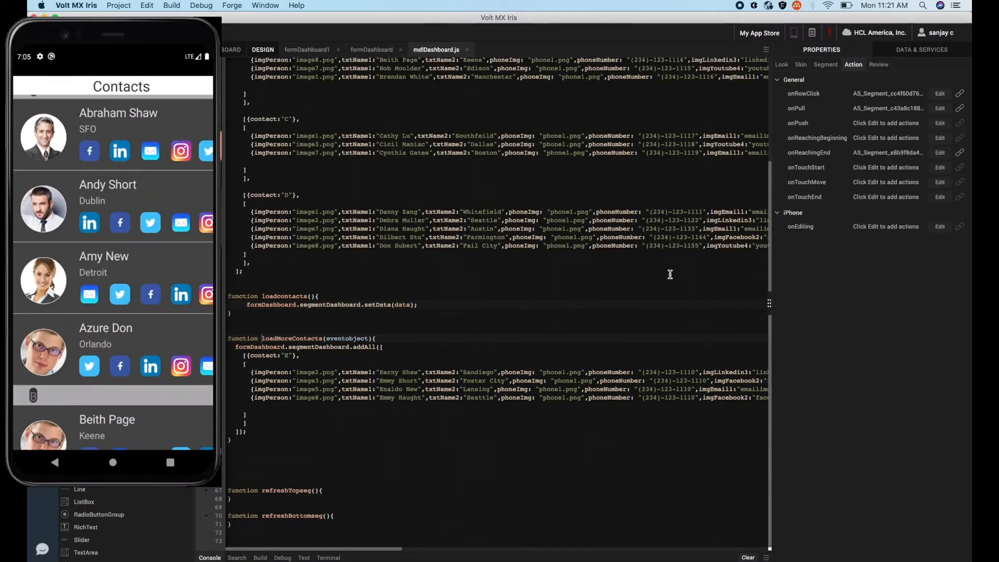
Widen the code editor by collapsing the Properties panel
left_click(769, 303)
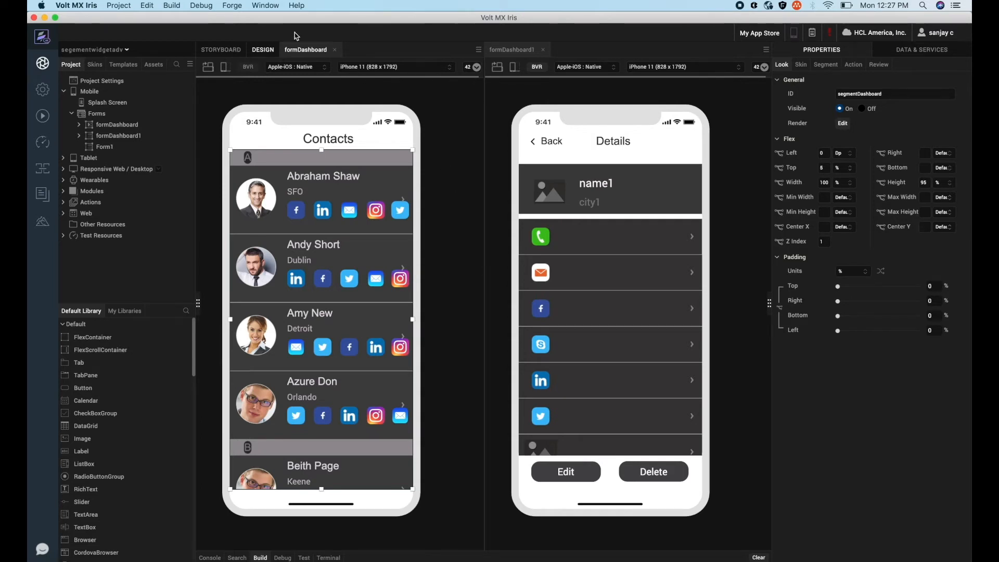
Arrange the canvas in Single View so formDashboard shows alone
left_click(268, 11)
mouse_move(282, 18)
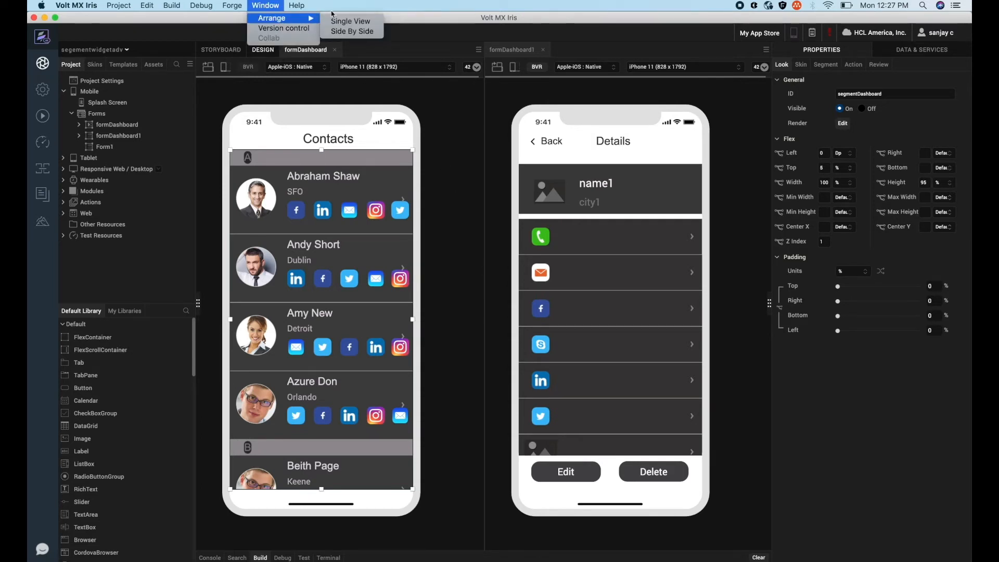
left_click(354, 21)
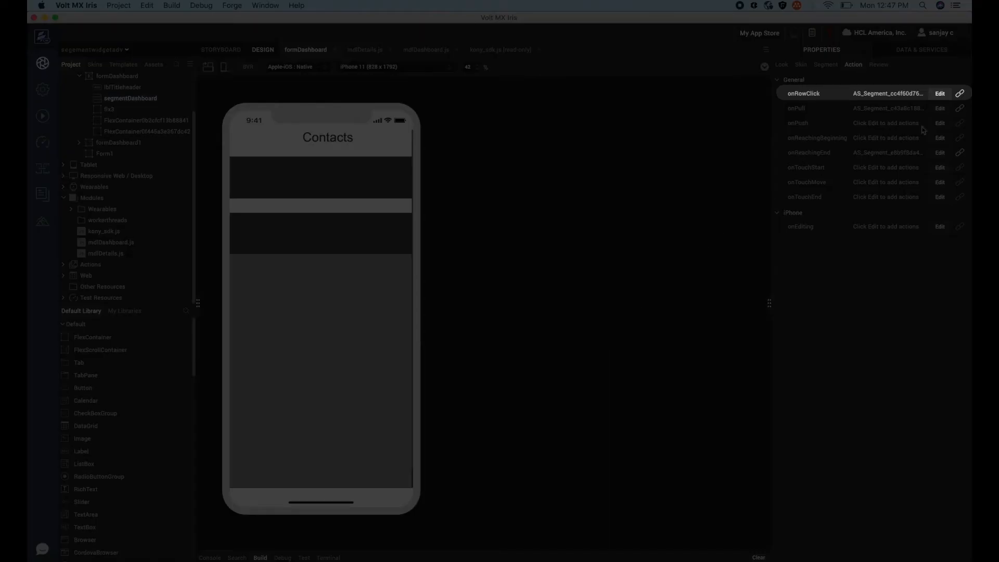
Review the onRowClick action in Design View: its Invoke Function parameters and Navigate To Form target
left_click(943, 94)
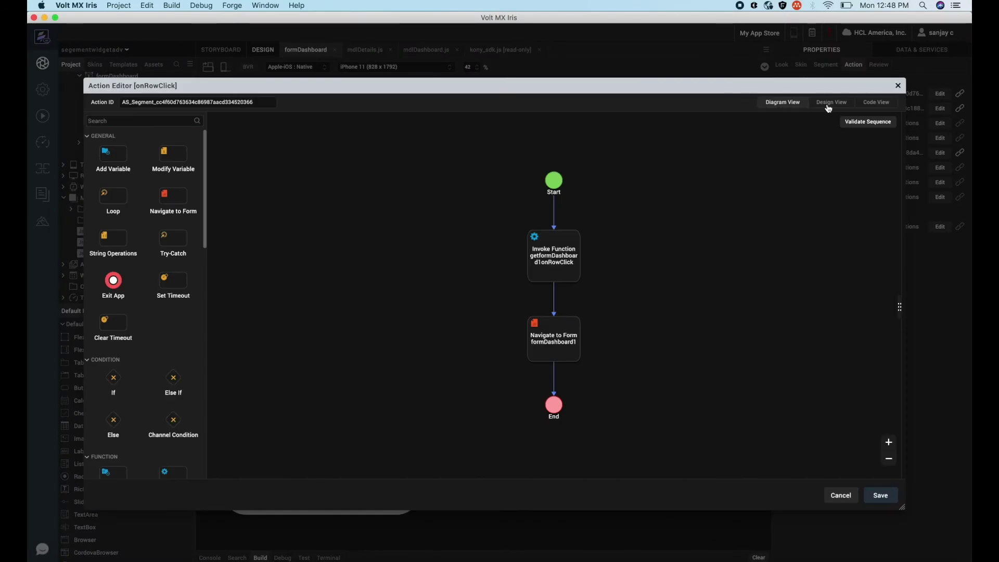
left_click(830, 106)
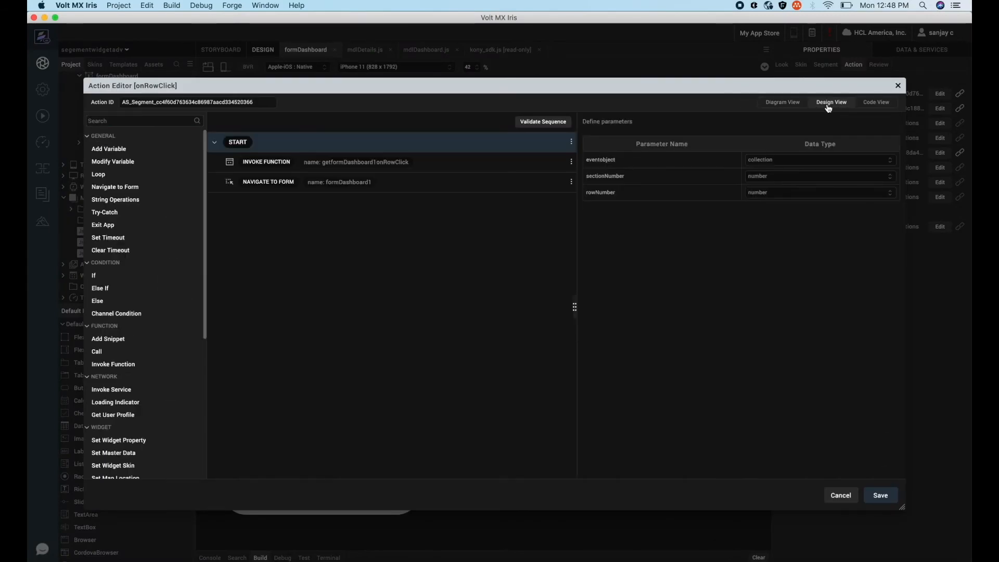
left_click(487, 163)
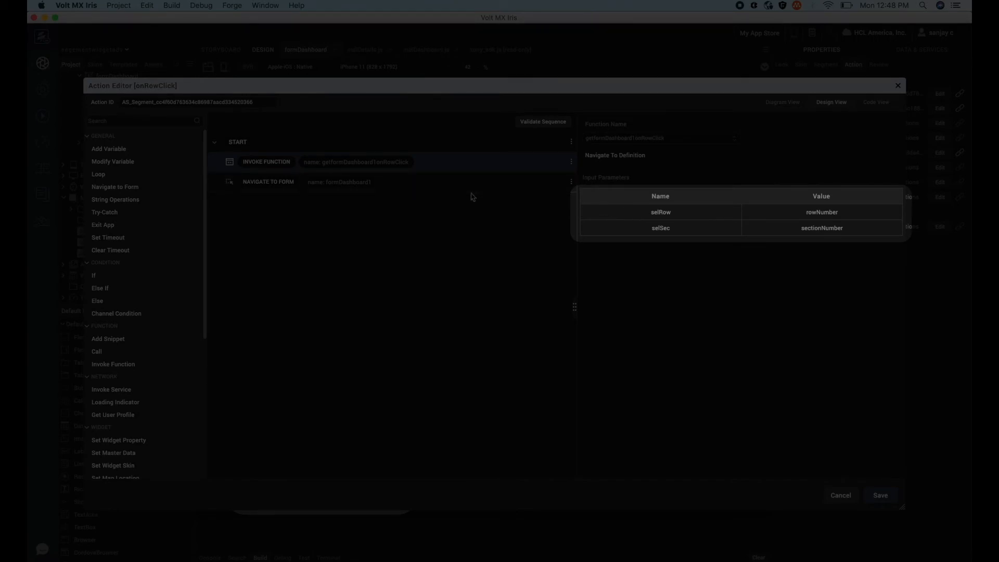
left_click(519, 180)
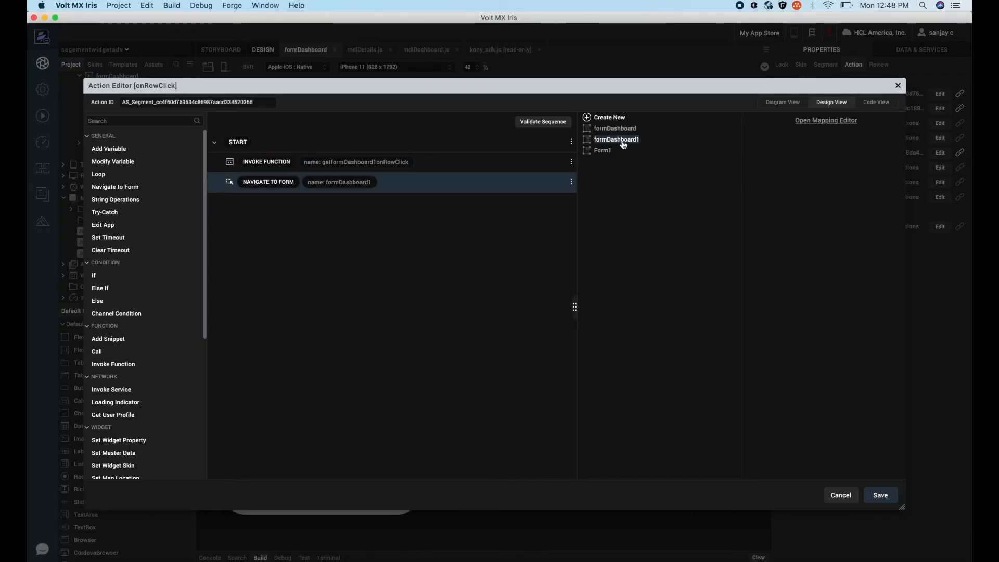
left_click(460, 164)
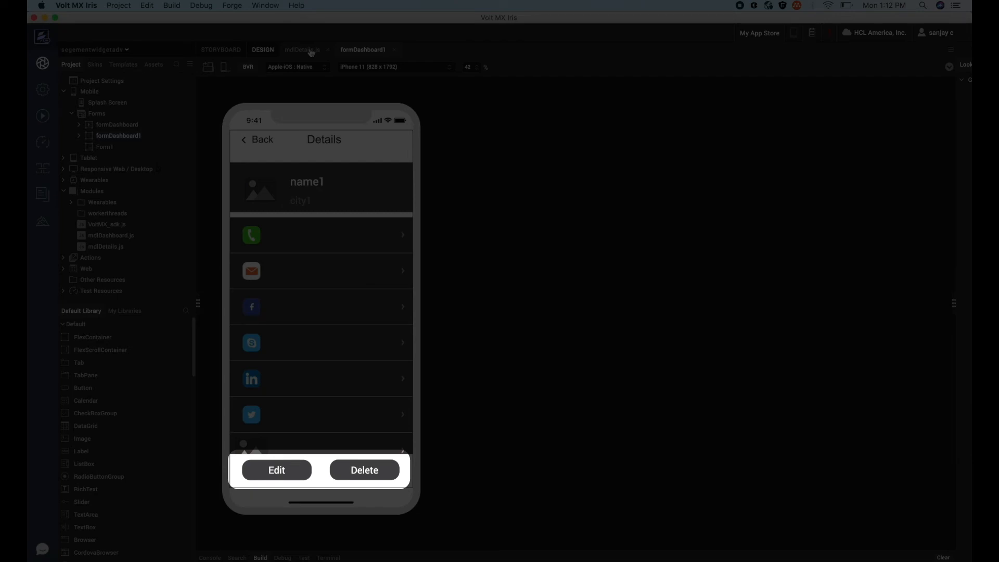
View the enableContactEdit function in the mdlDetails.js module
left_click(311, 52)
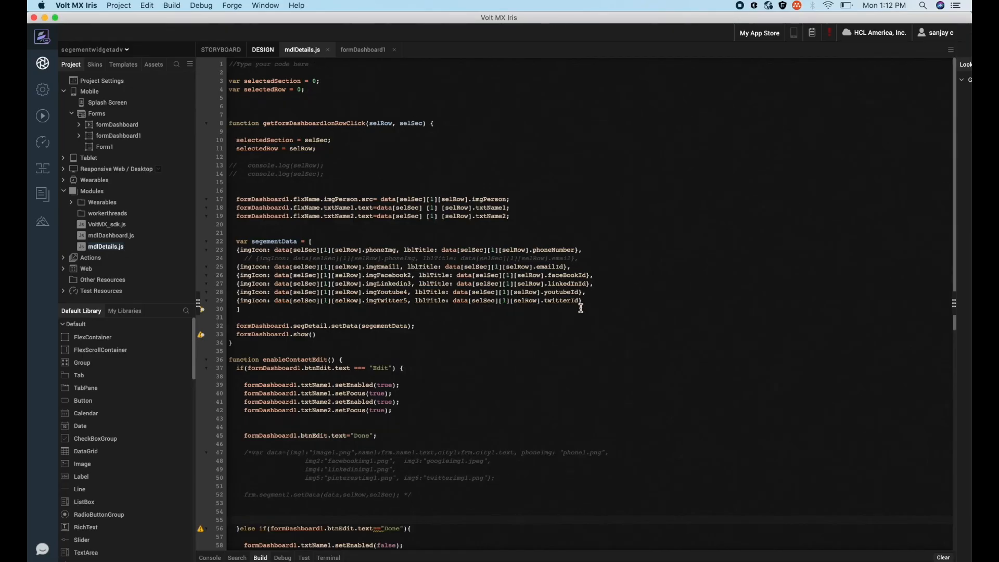
scroll(580, 308, "down", 1)
scroll(580, 307, "down", 2)
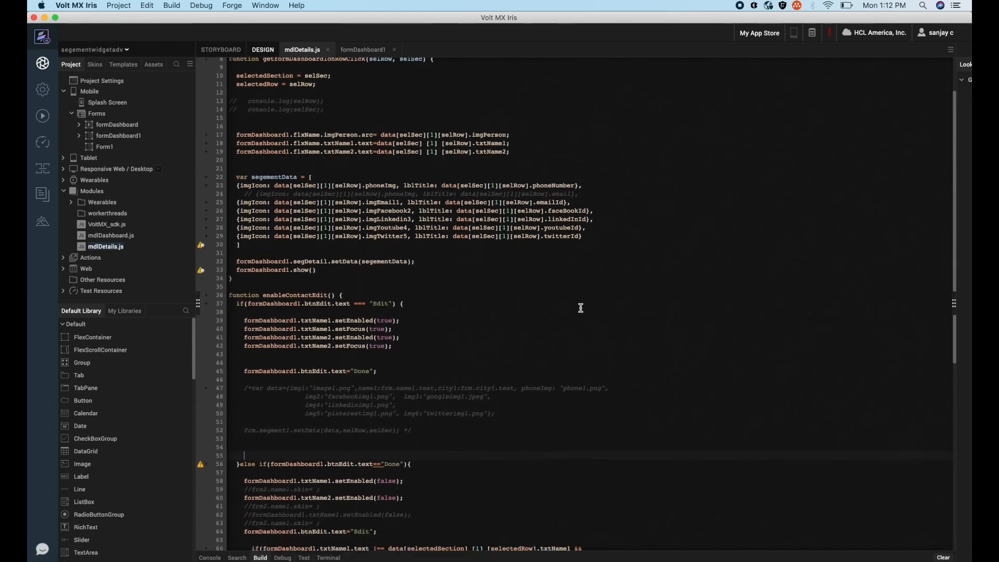
scroll(580, 307, "down", 4)
scroll(580, 307, "down", 1)
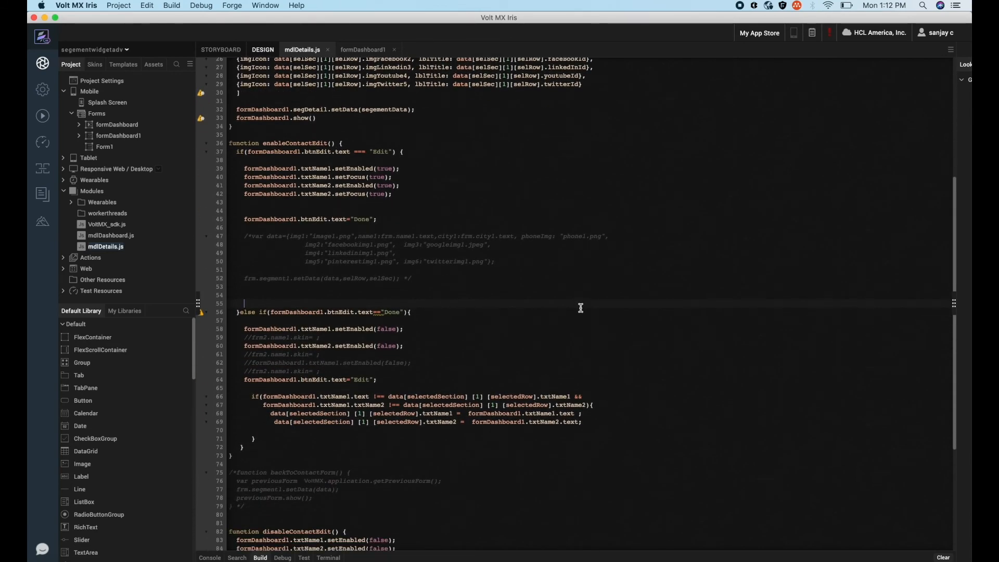
scroll(580, 308, "down", 1)
scroll(580, 307, "down", 1)
scroll(580, 308, "down", 4)
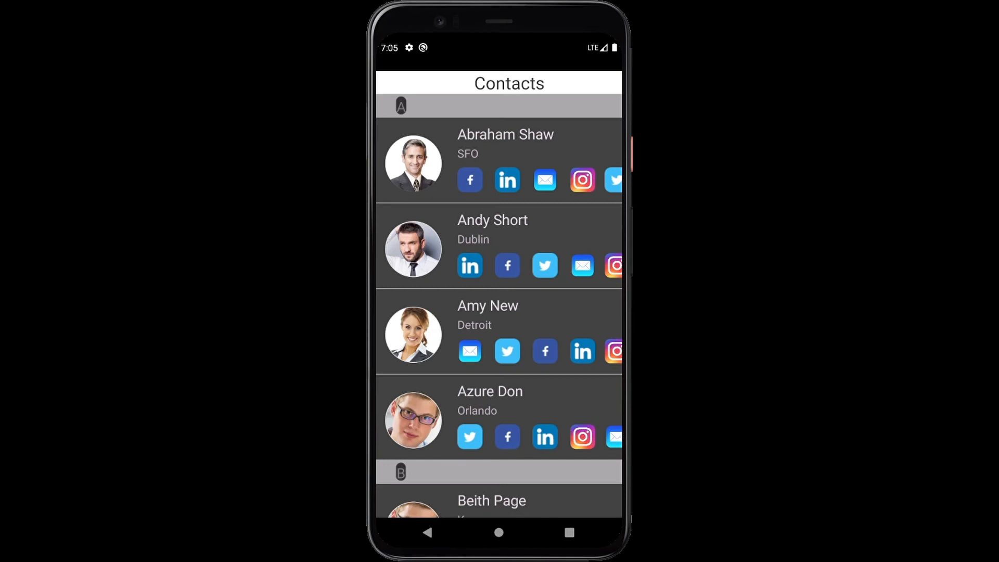
left_click(505, 141)
left_click(470, 159)
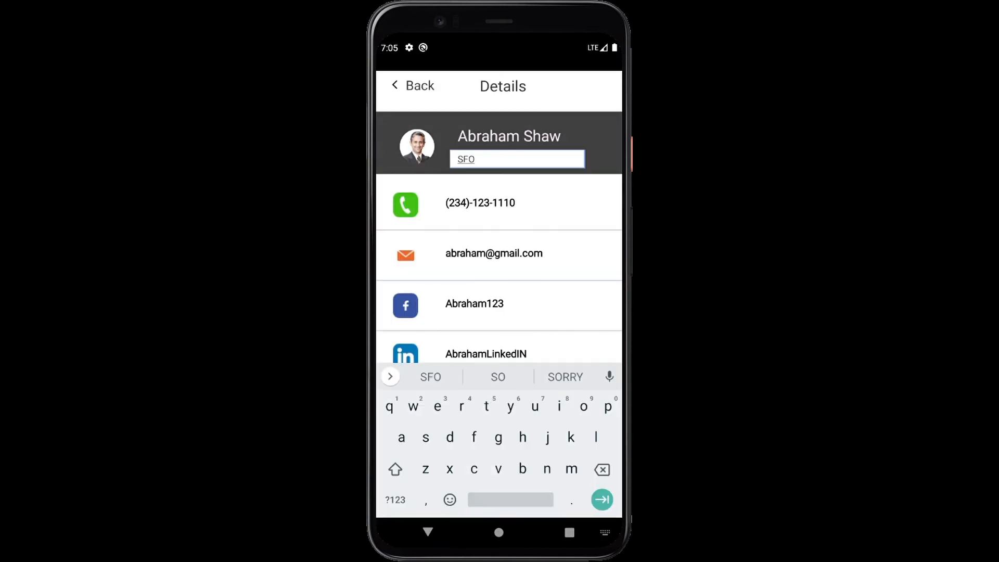
left_click(515, 136)
key("BackSpace")
key("BackSpace")
key("BackSpace")
type("Jo")
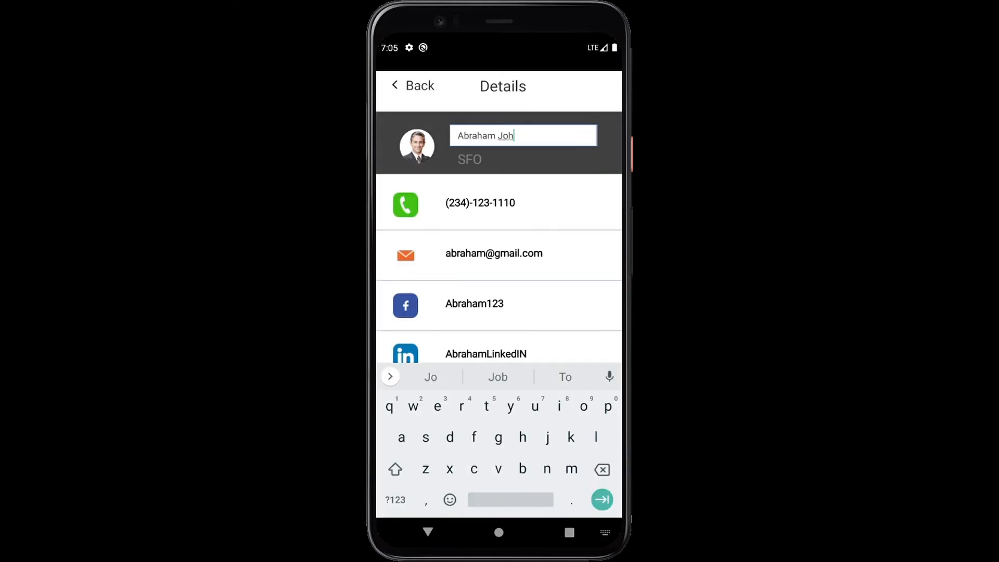
type("hn")
key("Tab")
key("Return")
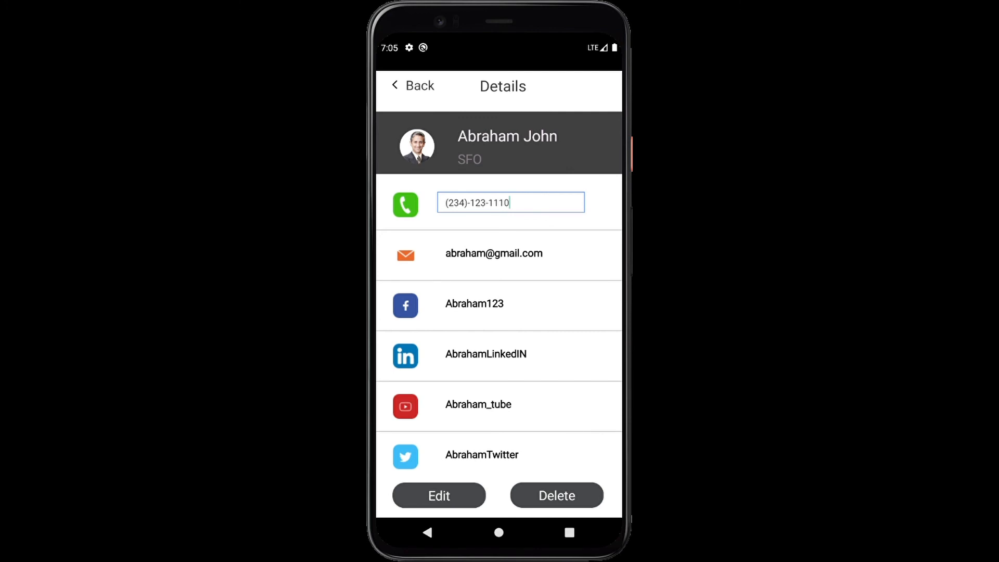
left_click(428, 532)
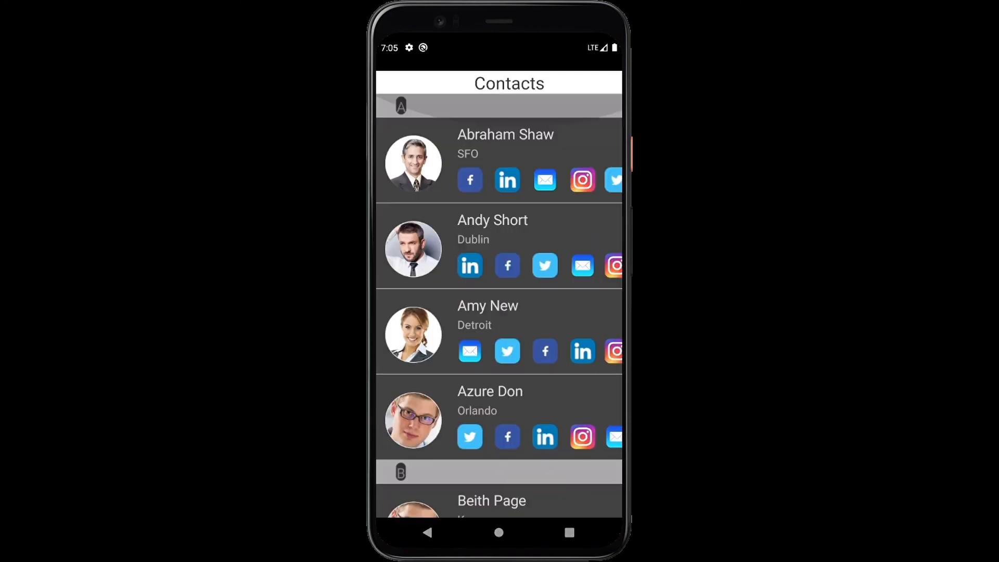
left_click(493, 215)
left_click(557, 495)
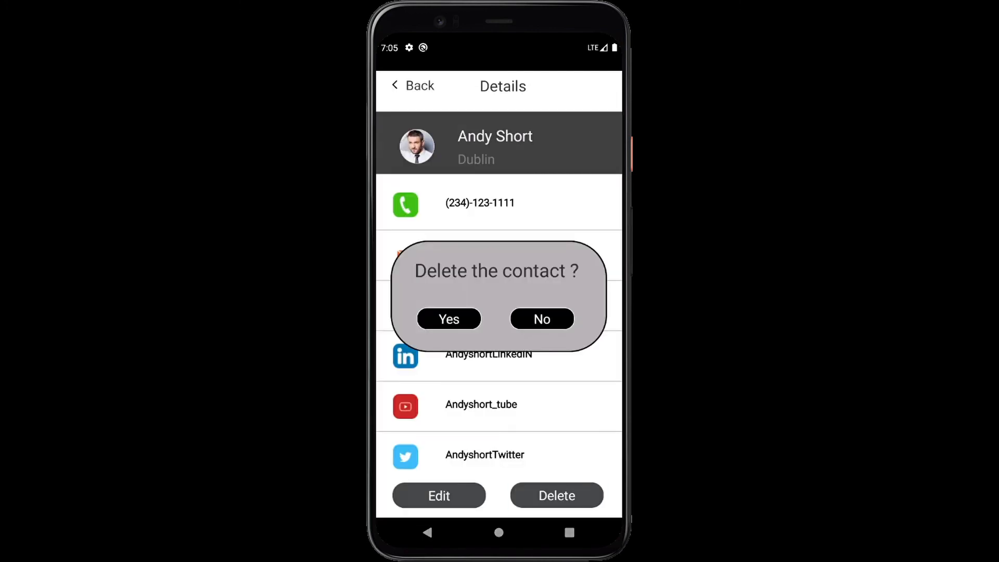
left_click(449, 318)
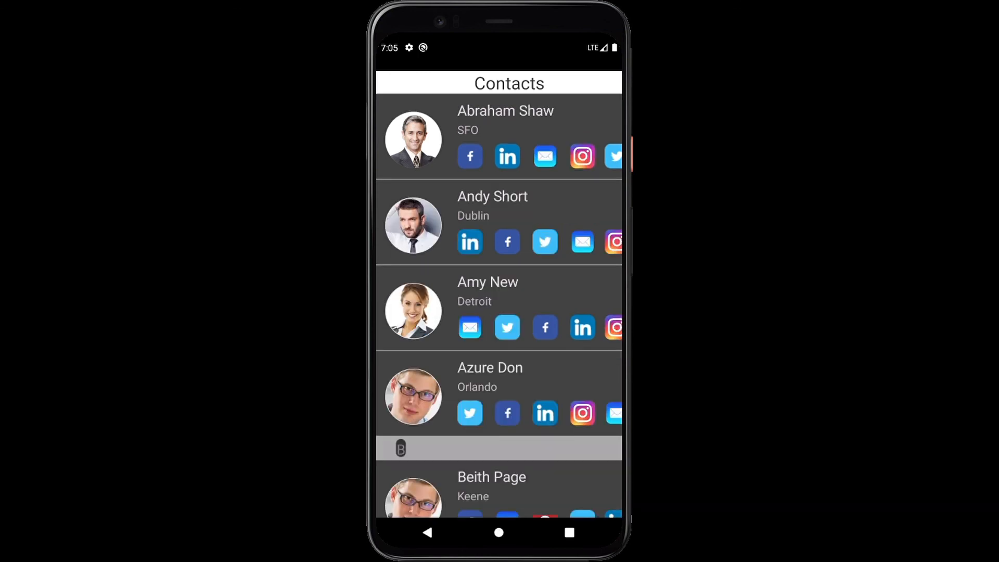
left_click_drag(500, 234, 500, 306)
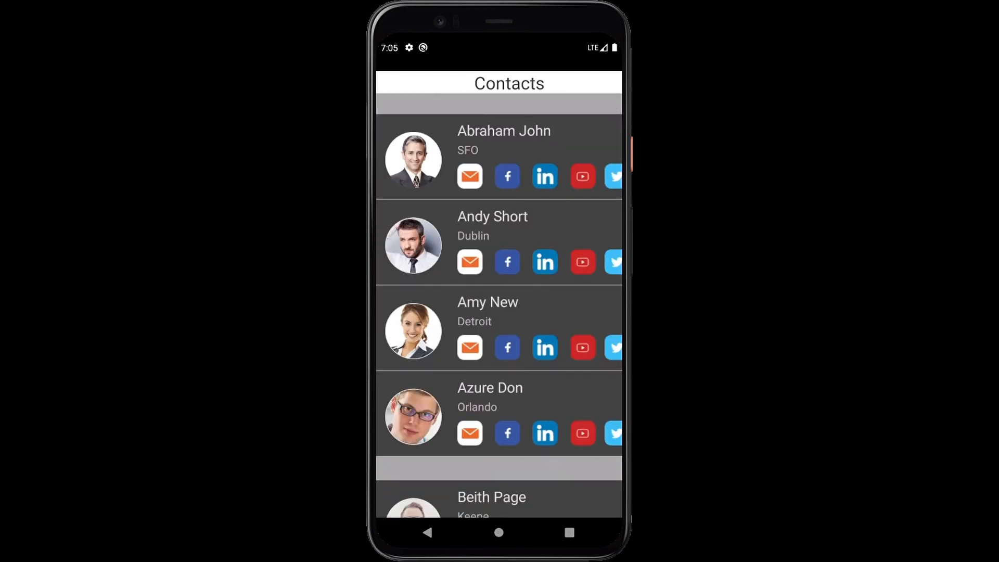
left_click(499, 226)
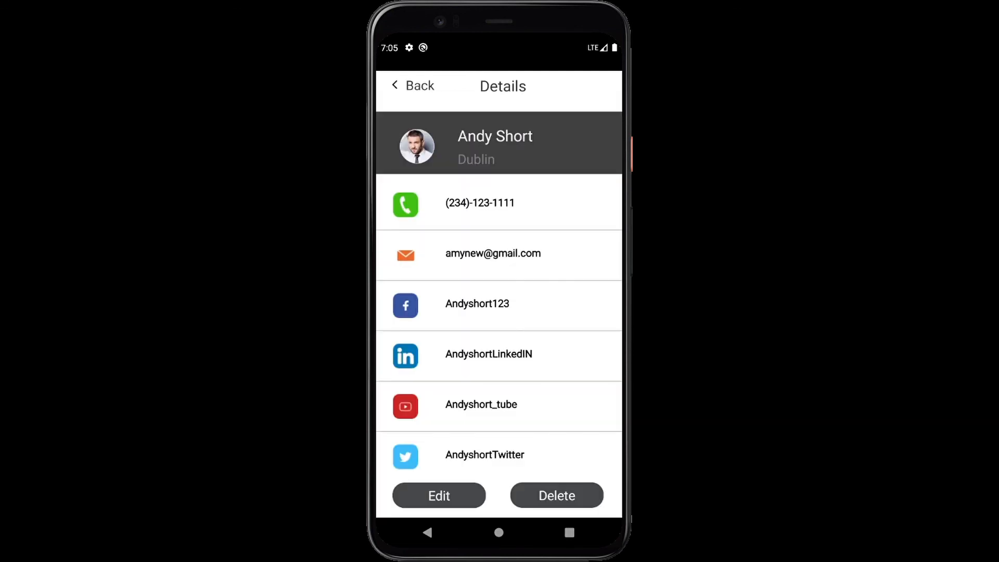